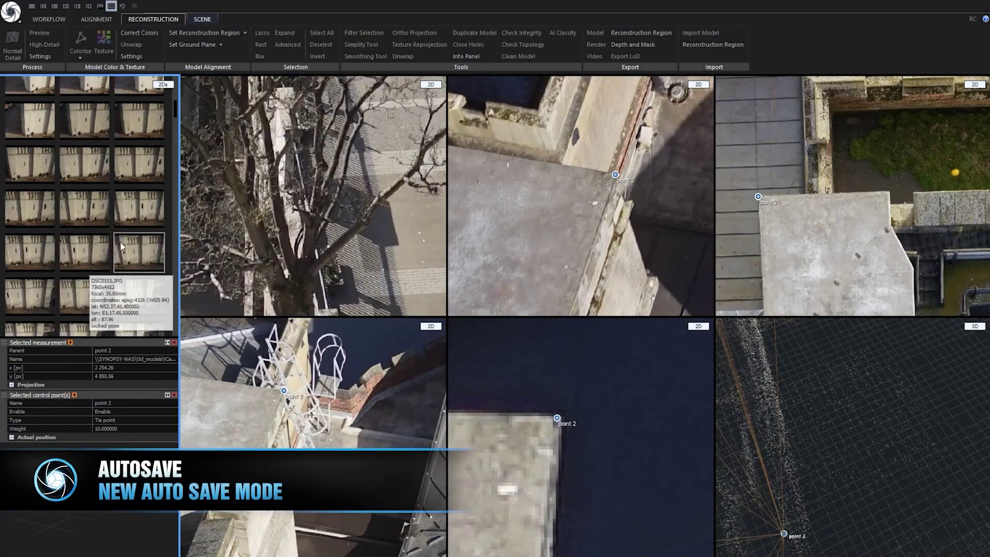
# Place a castle-wall photo in an image view and open the Auto save mode choices in the application settings
pyautogui.moveTo(26, 291); pyautogui.dragTo(361, 232)
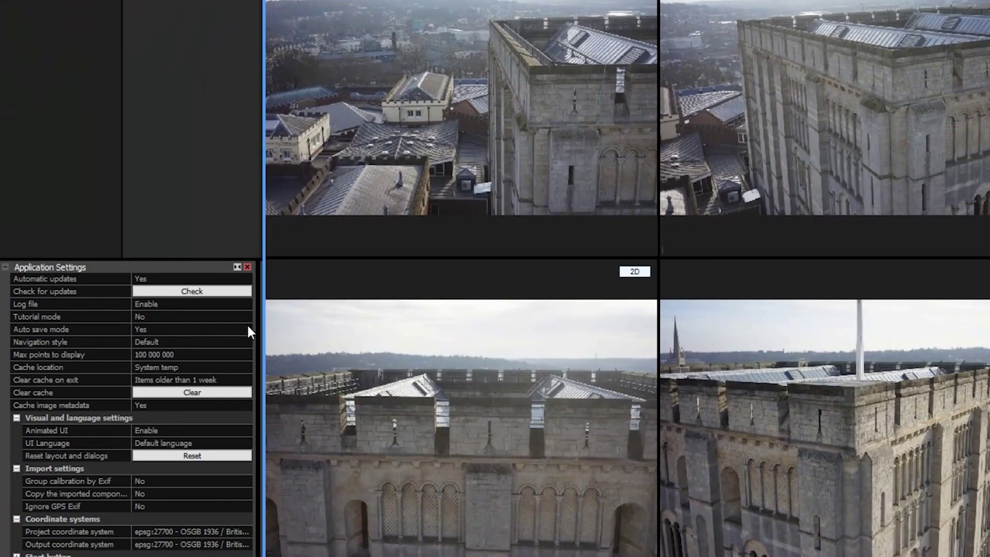
pyautogui.click(247, 326)
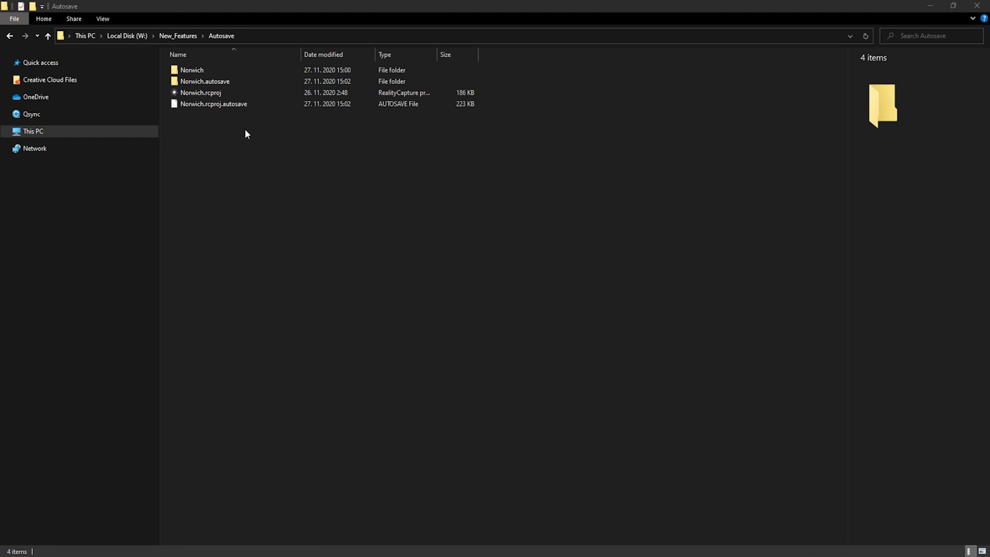
# Open the Norwich.rcproj project from the Autosave folder and recover its autosaved changes
pyautogui.doubleClick(206, 94)
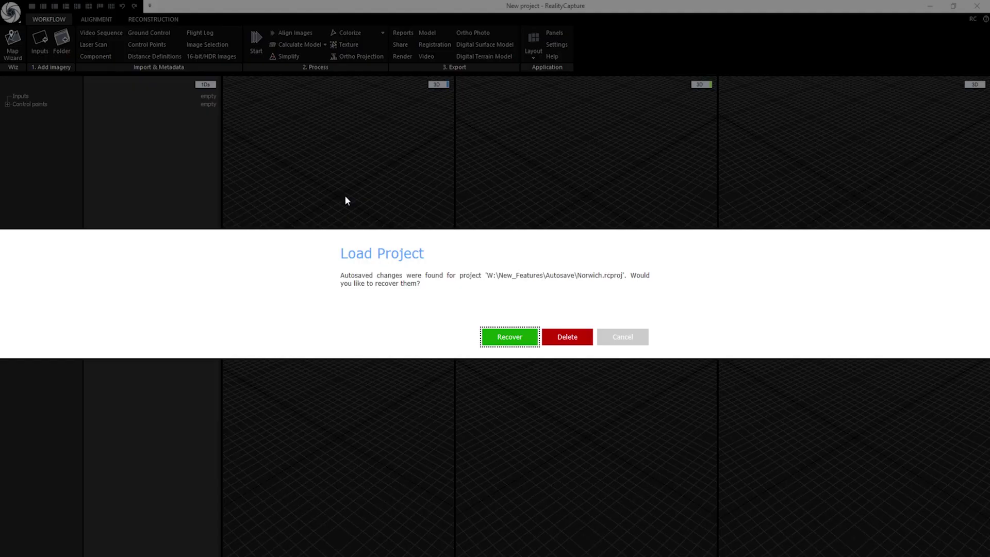
pyautogui.click(528, 336)
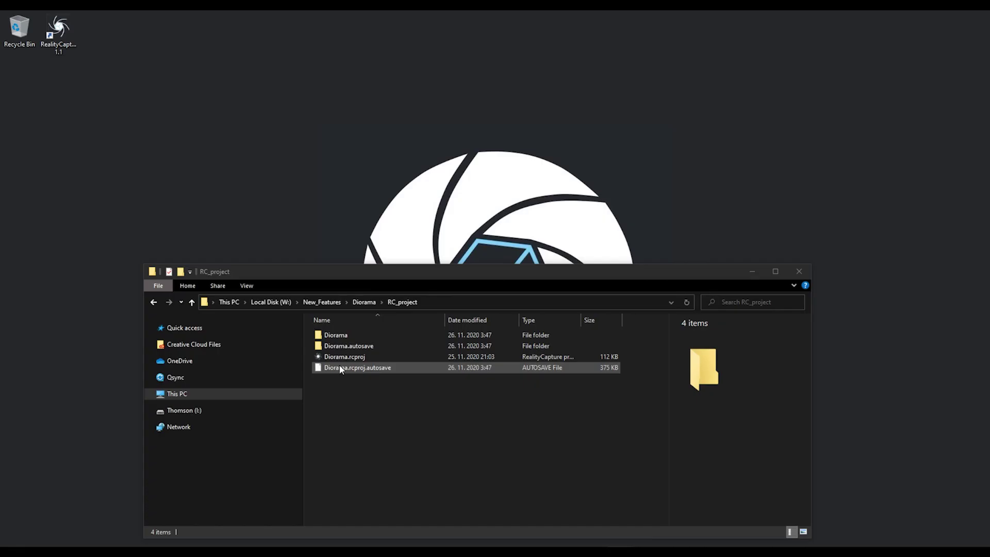
# Open Diorama.rcproj from the RC_project folder, recover its autosaved changes and continue the calculation of Model 1
pyautogui.click(344, 358)
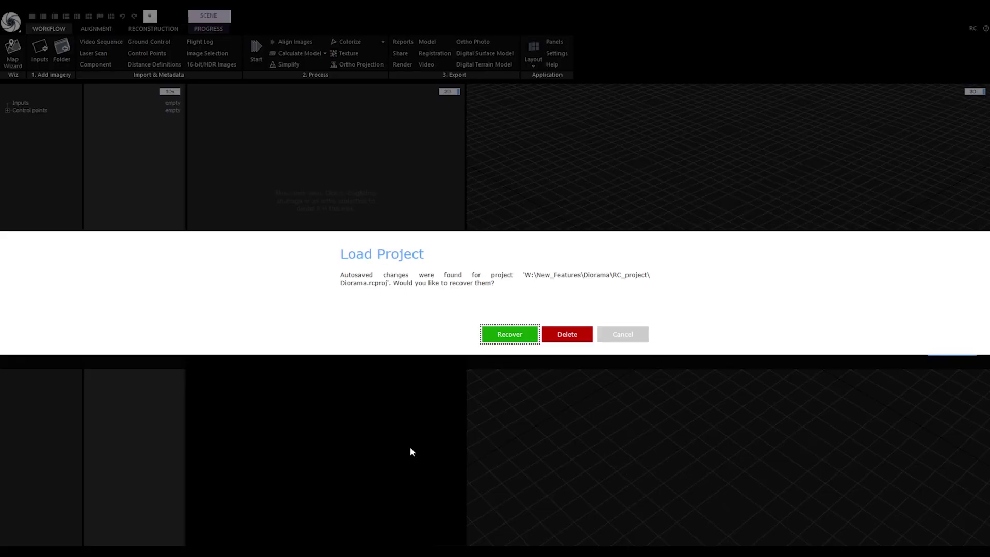
pyautogui.click(508, 335)
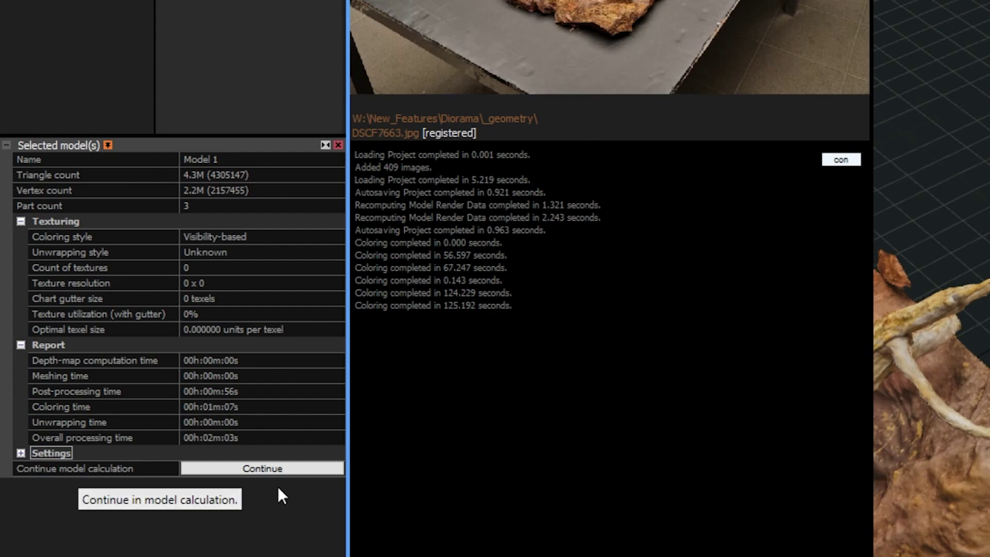
pyautogui.click(278, 473)
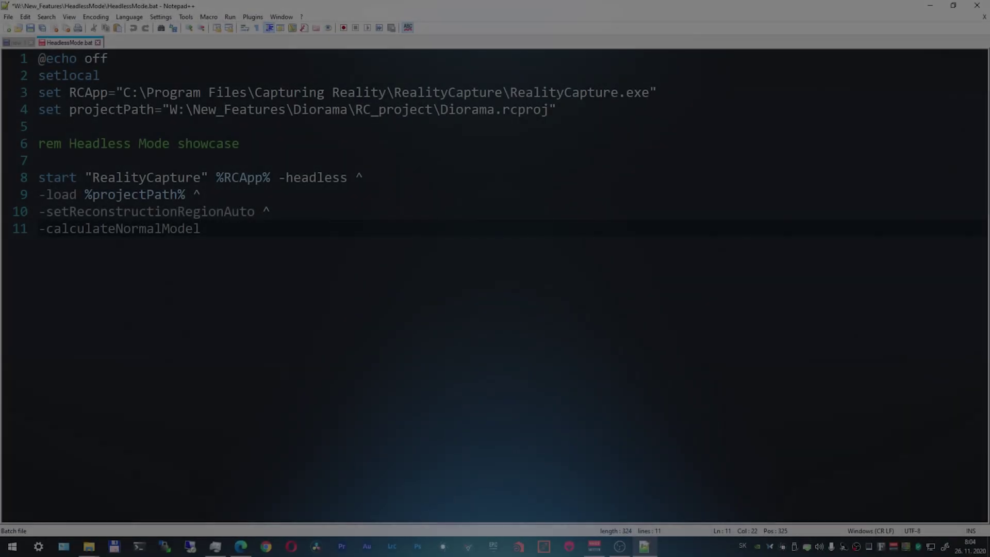
# Highlight the -headless parameter in the RealityCapture start line of HeadlessMode.bat
pyautogui.click(278, 177)
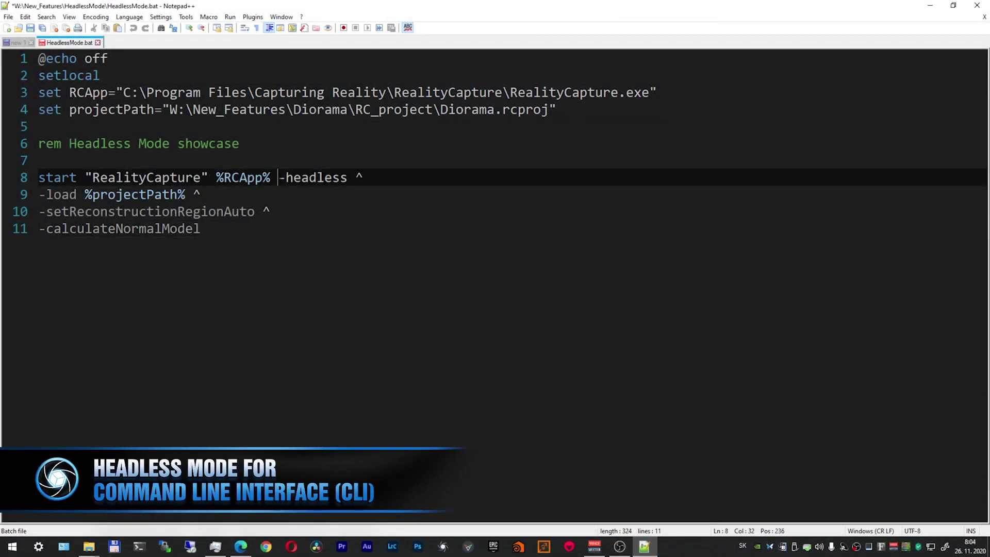
pyautogui.moveTo(278, 178); pyautogui.dragTo(348, 177)
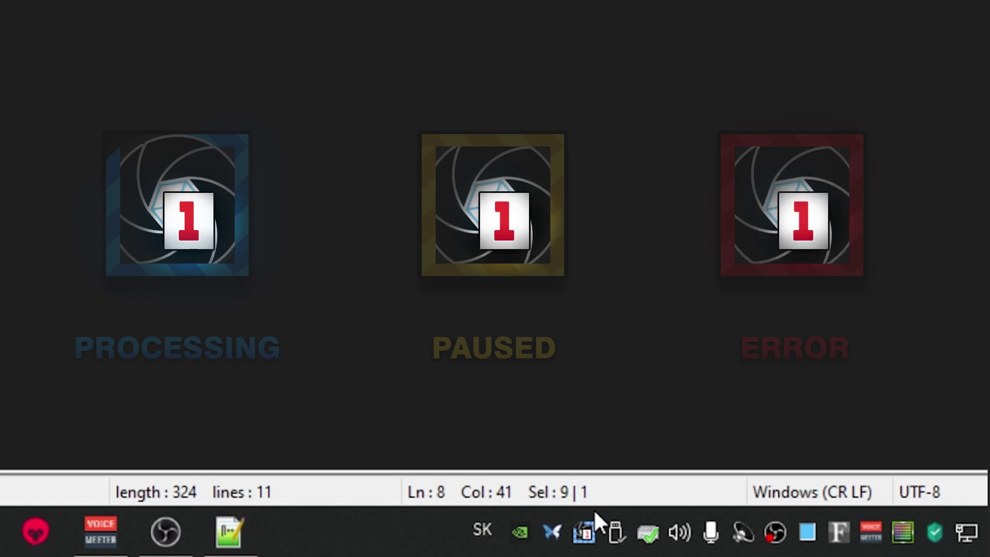
# Show the headless RealityCapture window to check the running reconstruction, and hide it again
pyautogui.rightClick(587, 536)
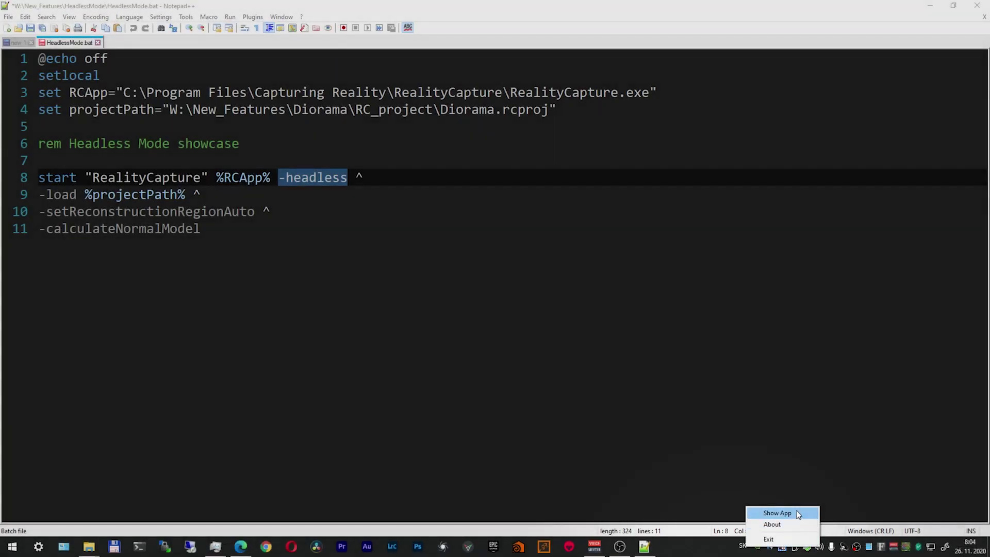
pyautogui.click(796, 512)
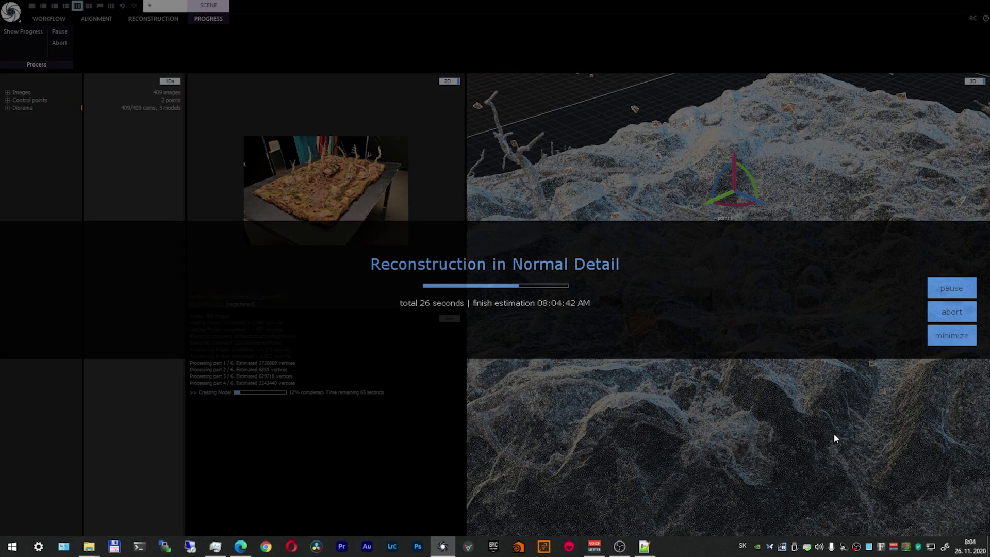
pyautogui.rightClick(782, 547)
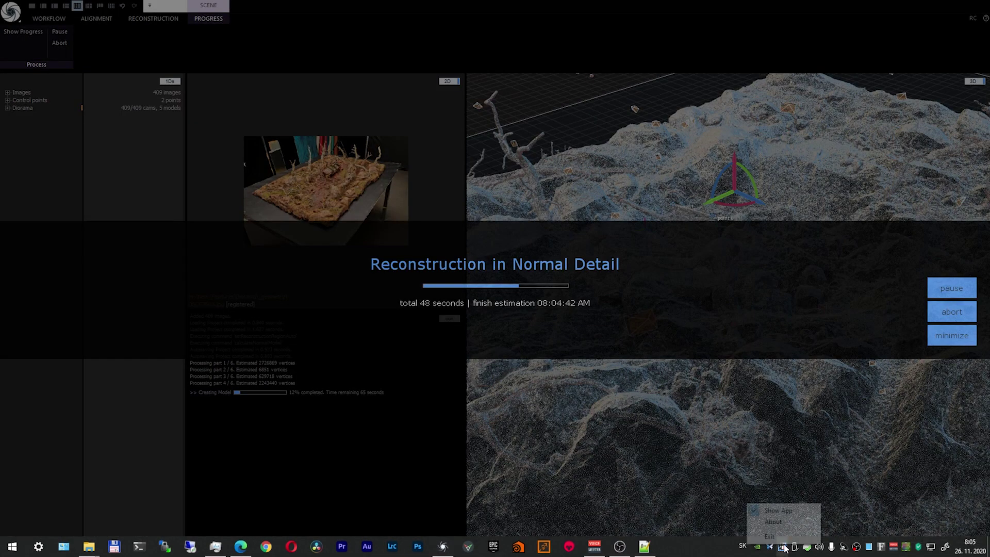
pyautogui.click(803, 511)
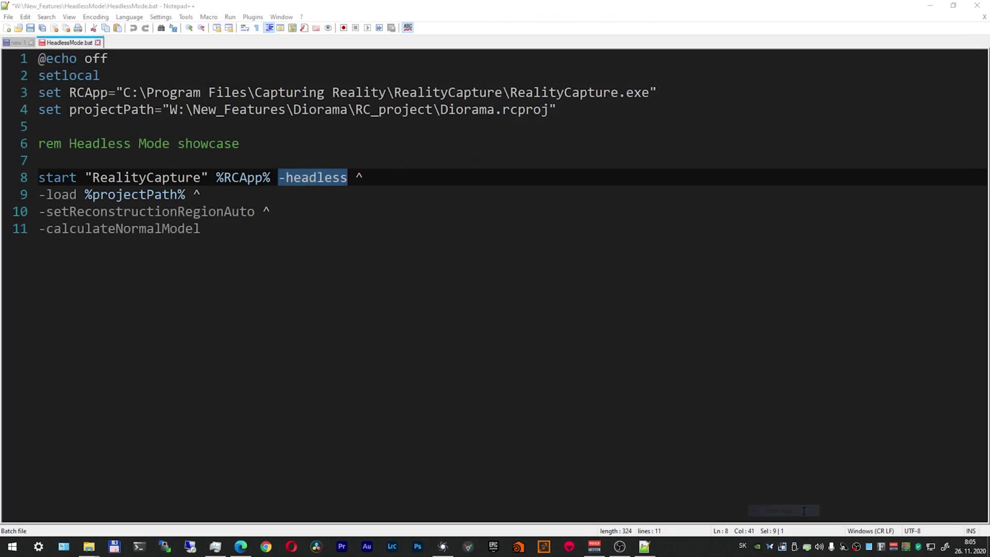
# Add a -silent line below the start command in HeadlessMode.bat and highlight the new parameter
pyautogui.click(425, 173)
pyautogui.press('Return')
pyautogui.write('-silent')
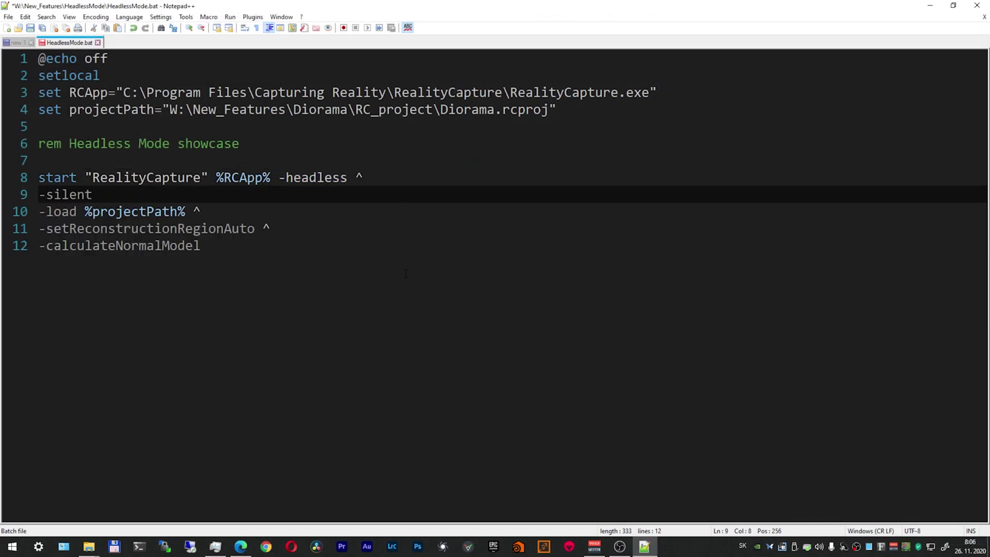
pyautogui.moveTo(103, 193); pyautogui.dragTo(39, 195)
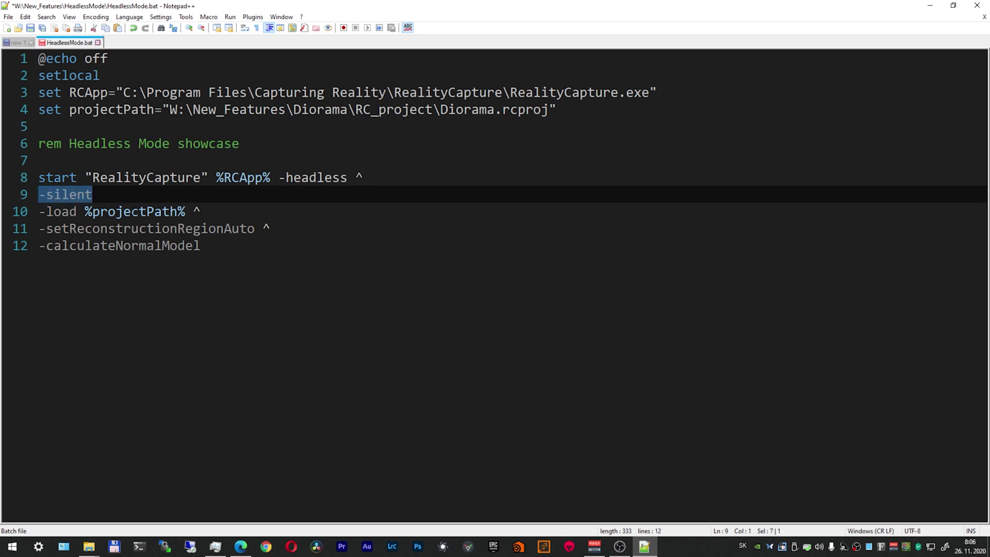
pyautogui.click(101, 195)
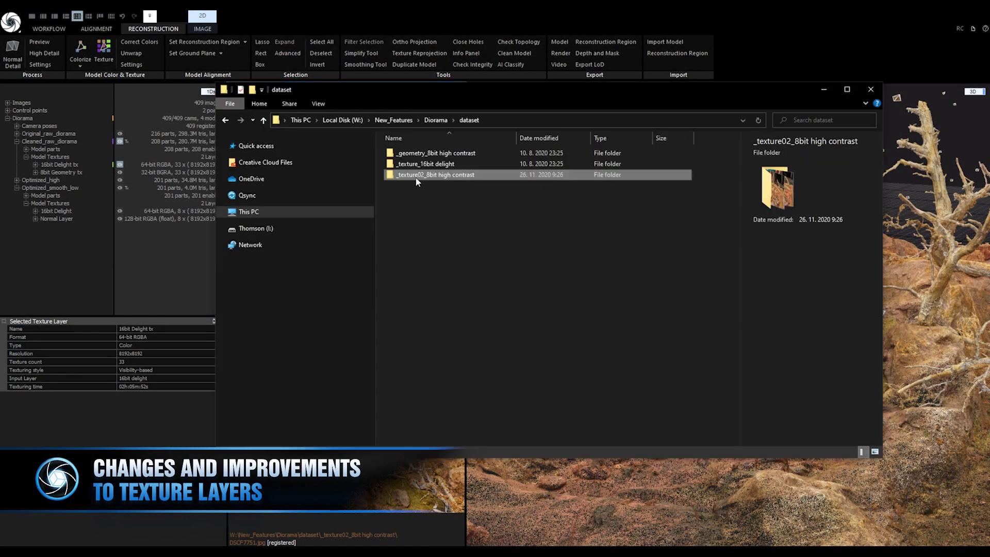
# Look over the _texture02_8bit high contrast, _texture_16bit delight and _geometry_8bit high contrast folders in the Diorama dataset
pyautogui.moveTo(430, 180)
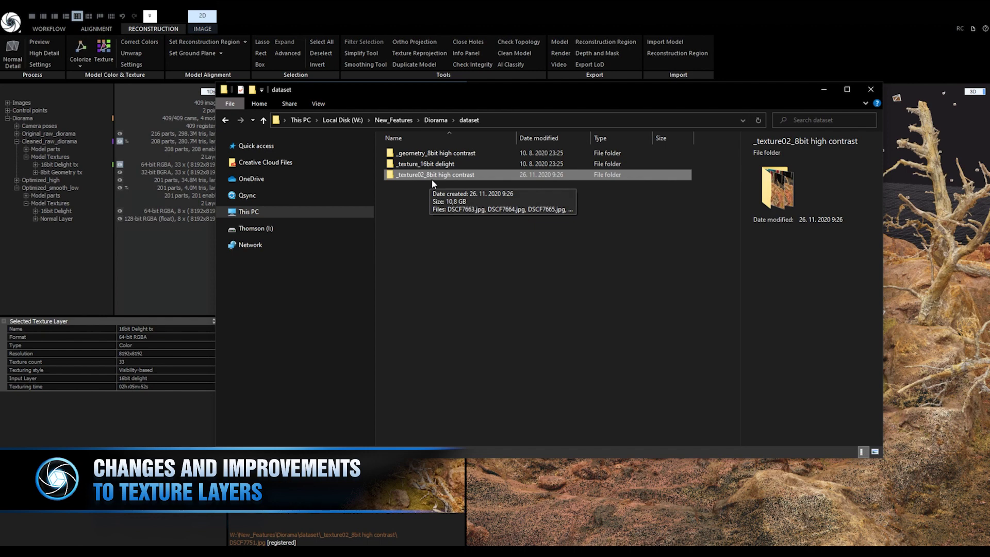
pyautogui.click(469, 165)
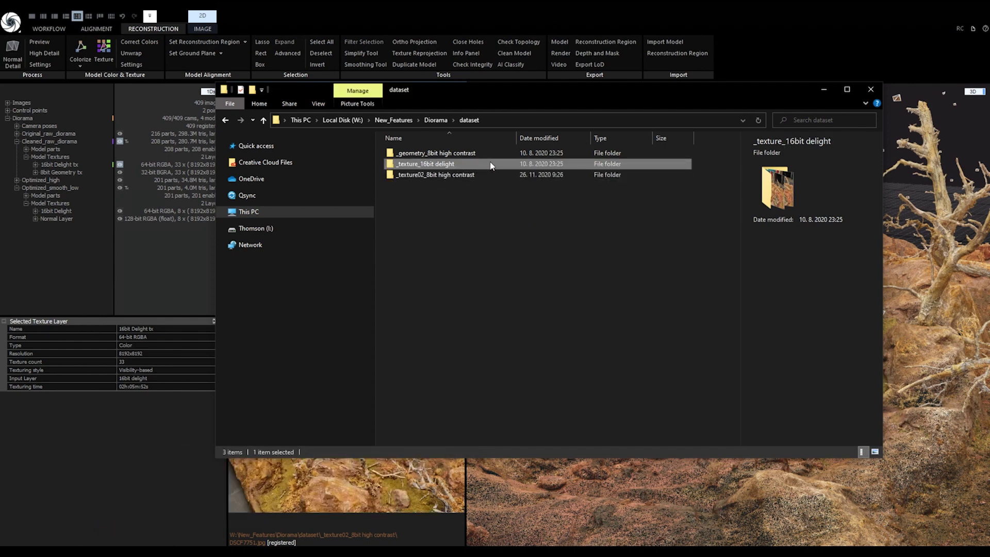
pyautogui.click(492, 153)
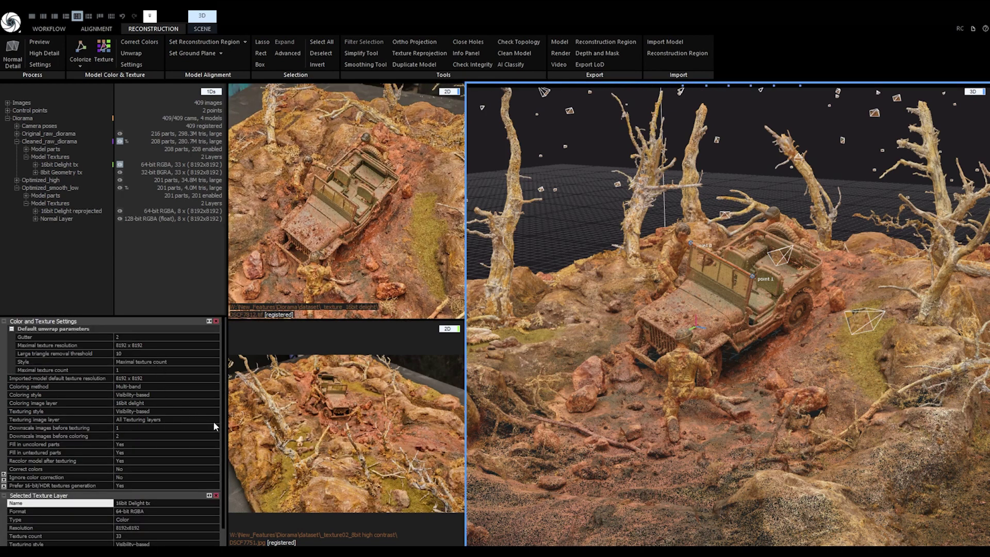
# Examine the available Texturing image layer options in the Color and Texture Settings
pyautogui.click(216, 420)
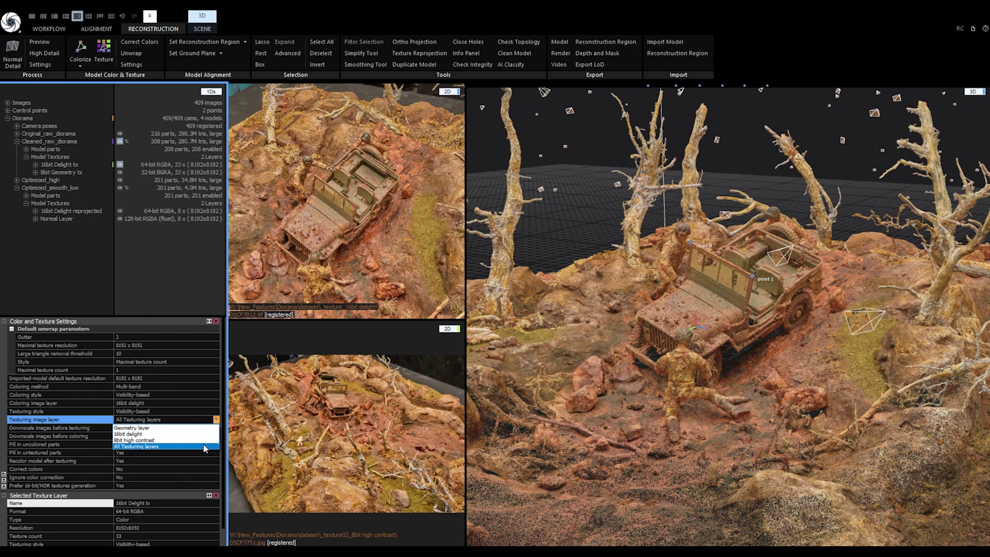
pyautogui.click(218, 419)
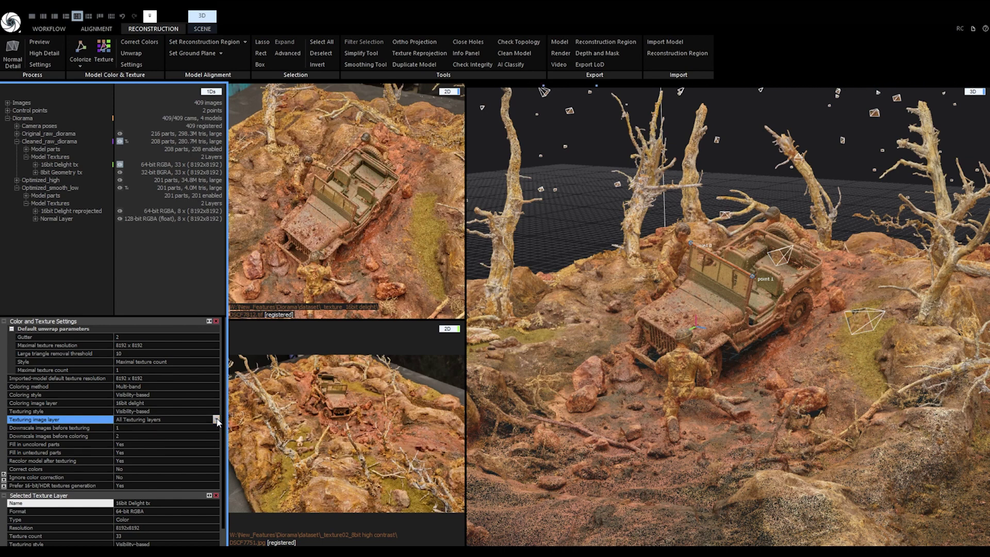
pyautogui.click(216, 420)
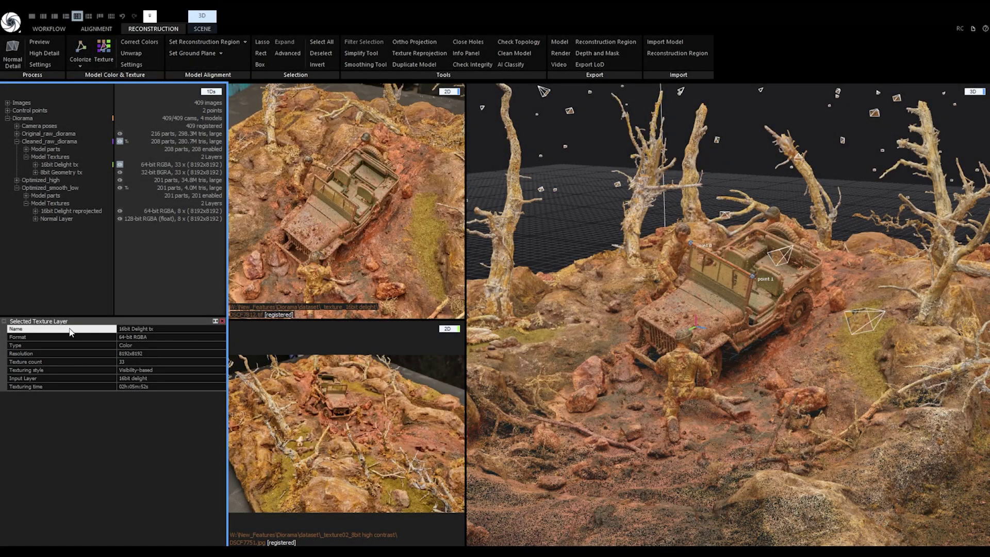
# Review the 16bit Delight tx texture layer's properties, from format, type and resolution through input layer and texturing time
pyautogui.click(104, 338)
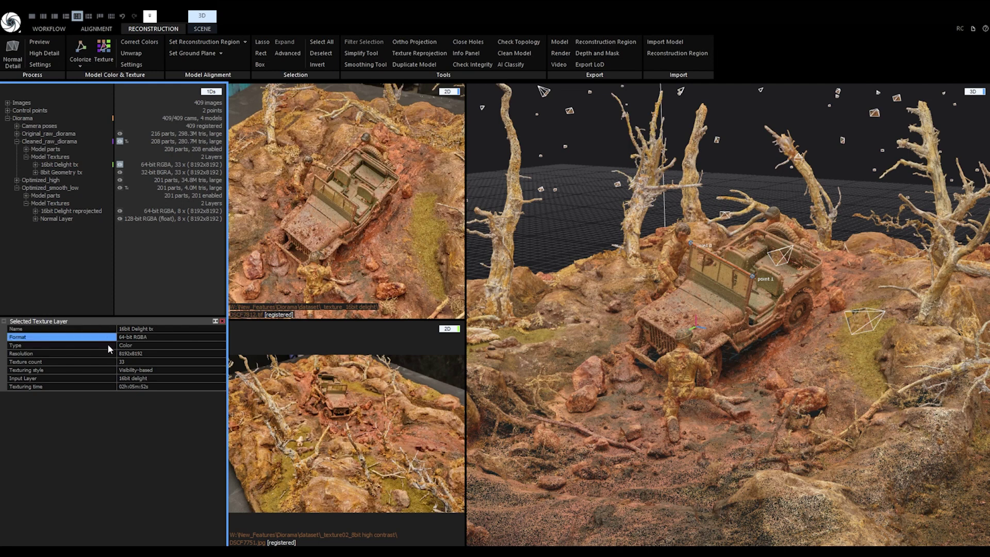
pyautogui.click(107, 344)
pyautogui.click(108, 353)
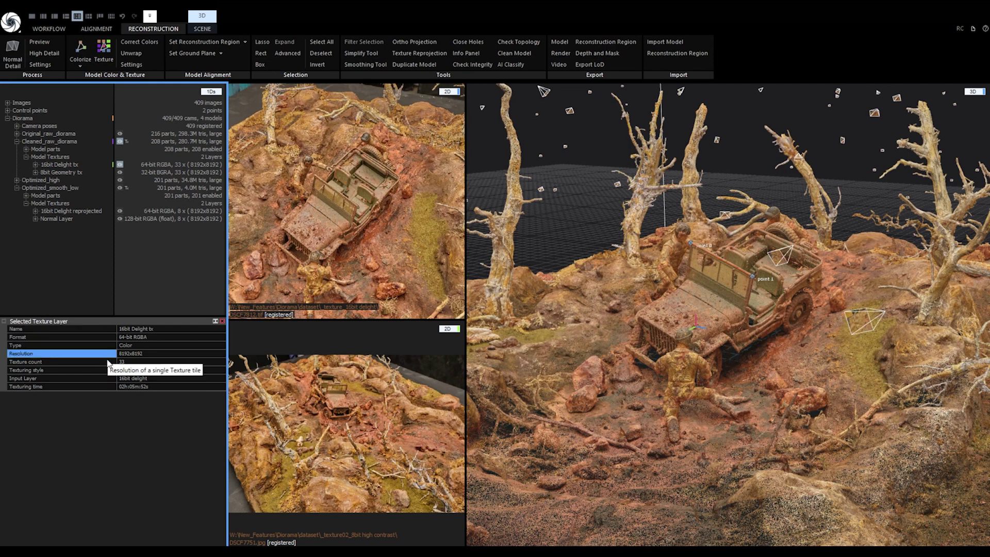
pyautogui.click(107, 362)
pyautogui.click(104, 370)
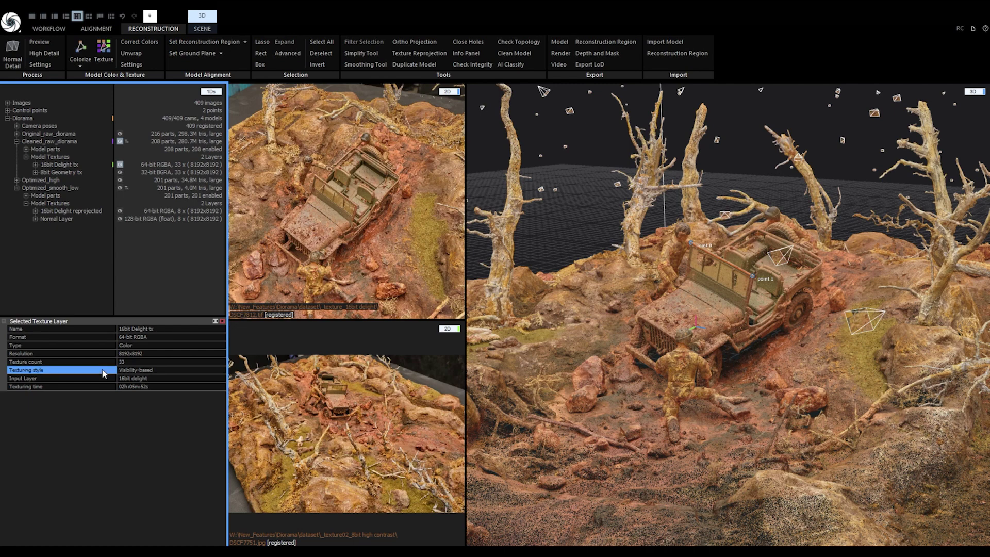
pyautogui.click(102, 378)
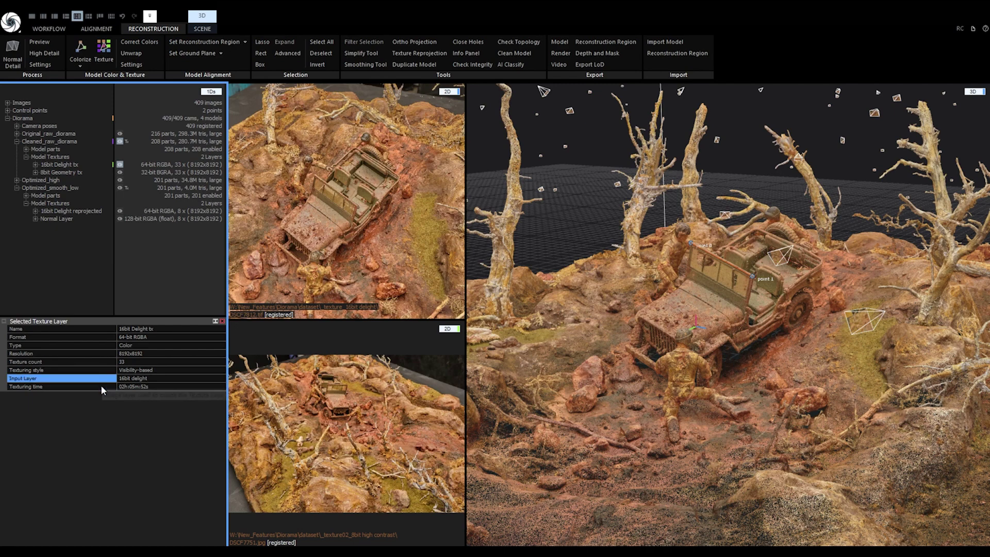
pyautogui.click(101, 386)
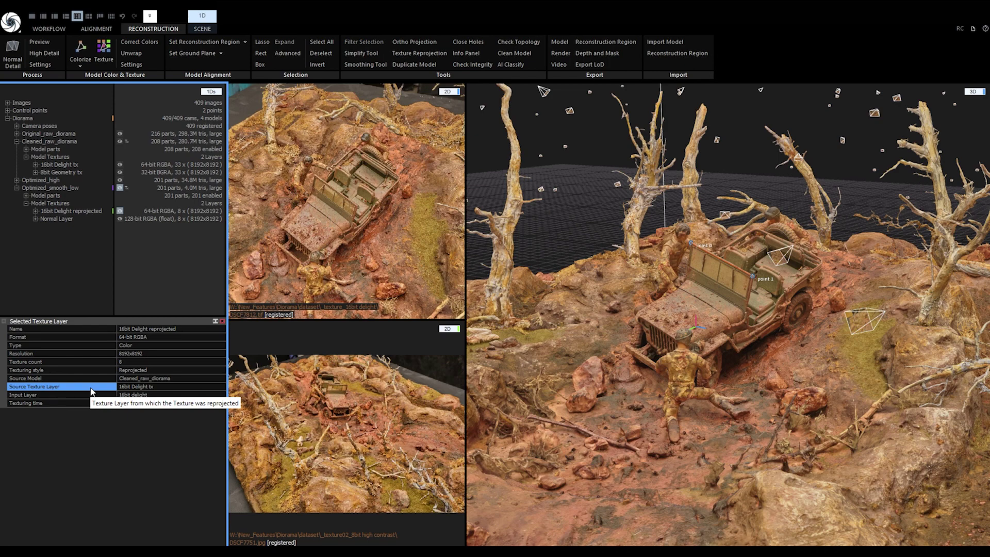
# Review the input layer and texturing time of the 16bit Delight reprojected texture layer
pyautogui.click(90, 394)
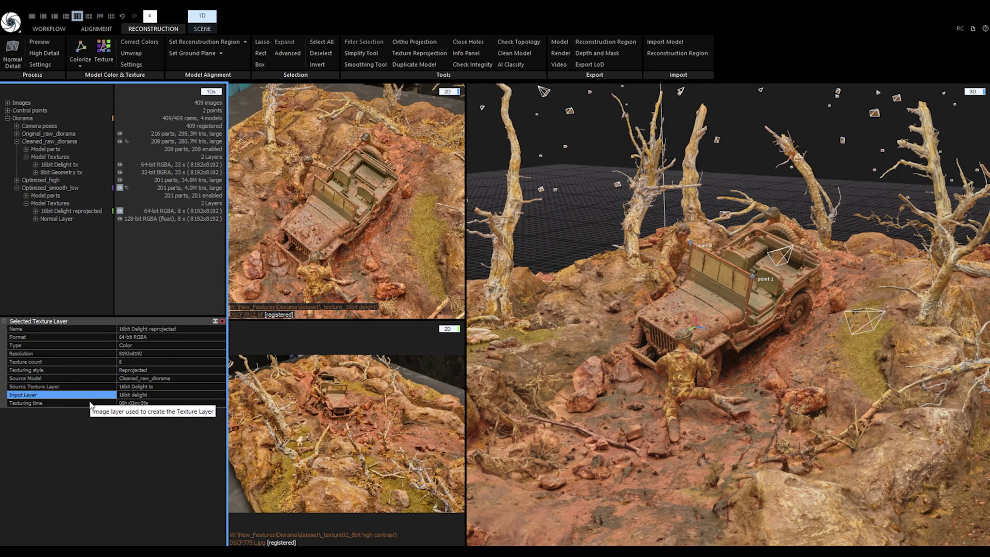
pyautogui.click(90, 403)
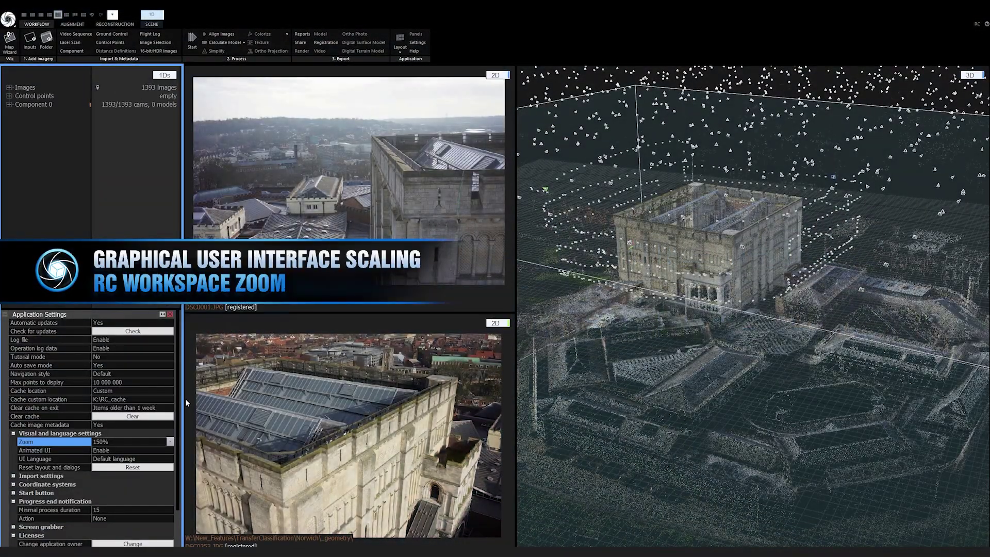
# Choose a different Zoom level for the workspace in the visual and language settings
pyautogui.click(188, 401)
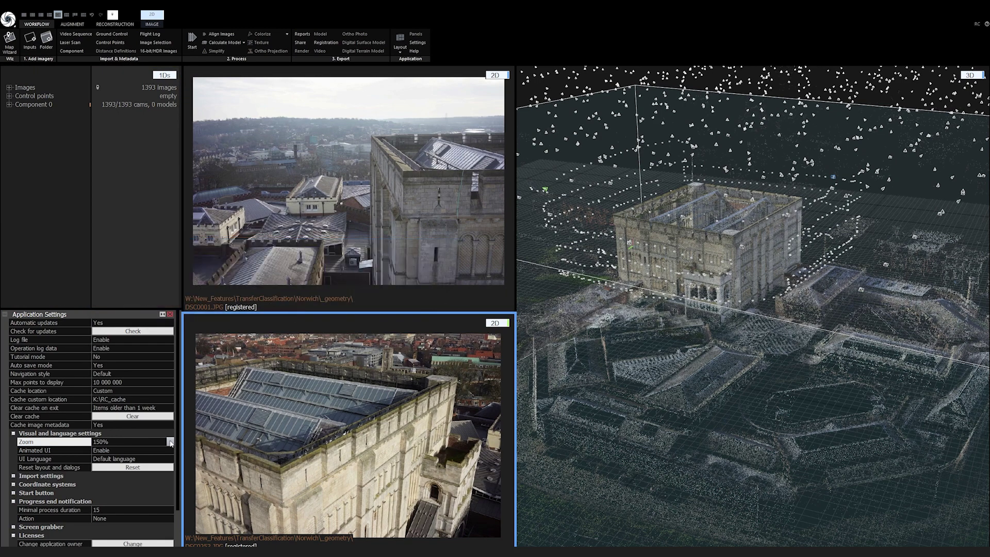
pyautogui.click(171, 442)
pyautogui.click(118, 450)
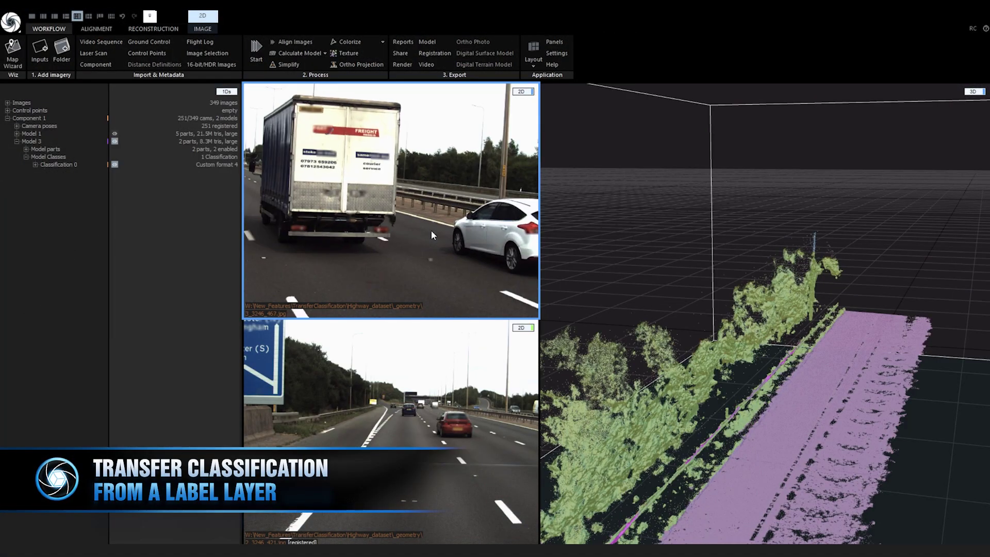
# Browse through the highway dataset photos in the upper image view
pyautogui.press('Down')
pyautogui.press('Down')
pyautogui.press('Down')
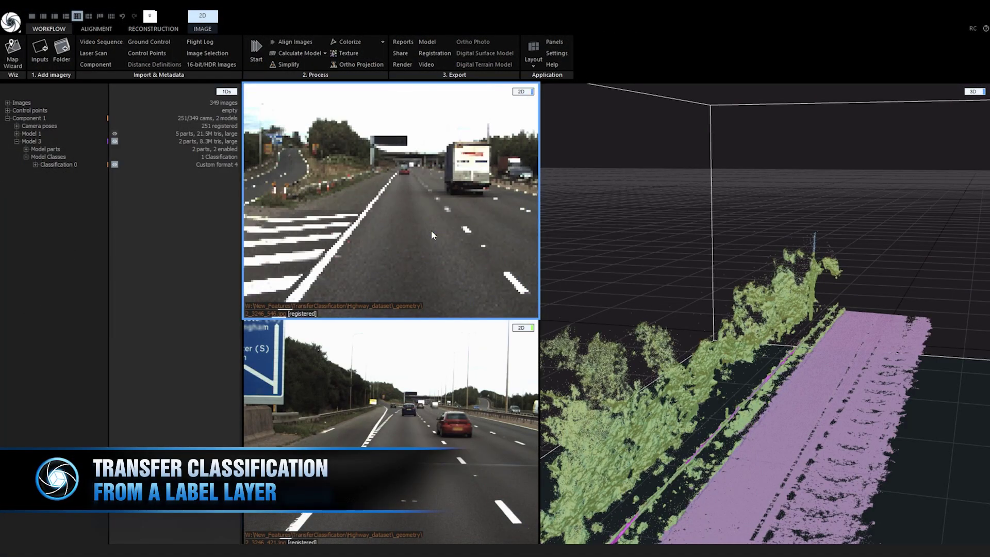
pyautogui.press('Down')
pyautogui.press('Down')
pyautogui.press('Down')
pyautogui.press('Down')
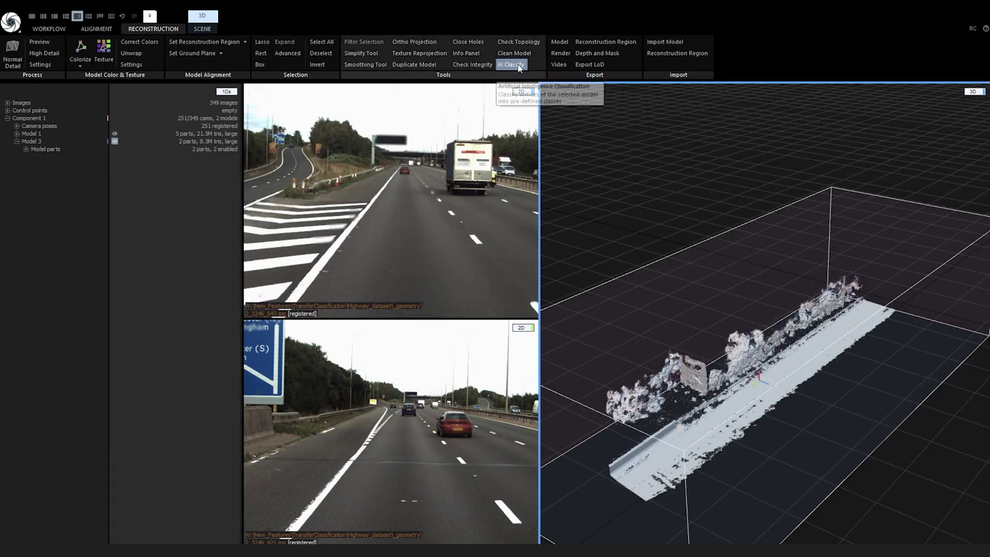
# Classify Model 3 with the AI Classify tool by transferring labels from the images, using Create new format
pyautogui.click(512, 64)
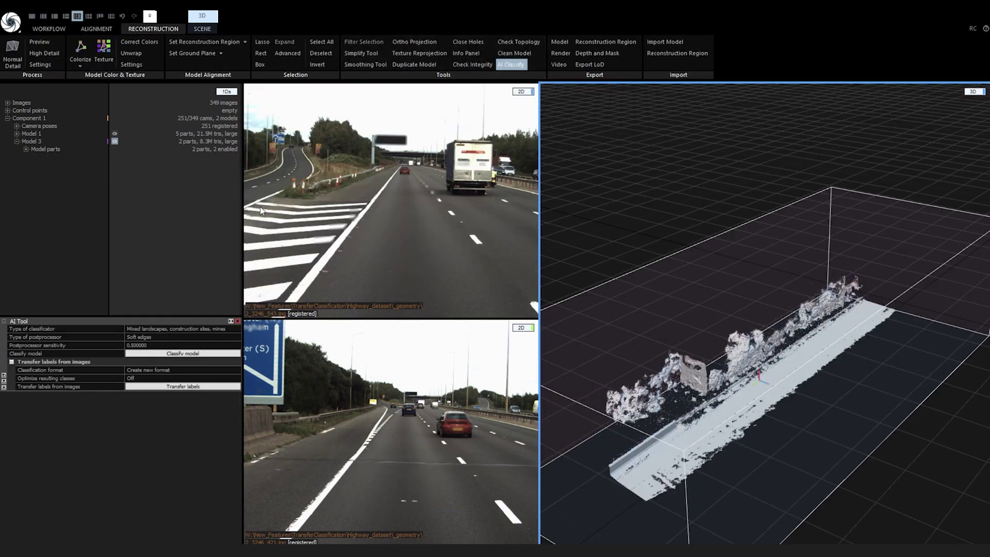
pyautogui.click(217, 387)
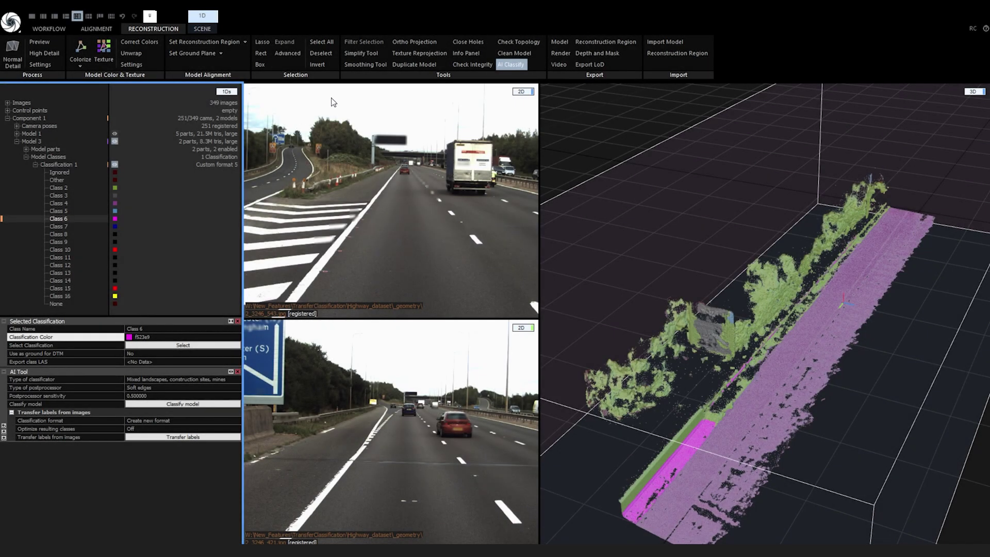
# Select the model areas classified as Class 6 and choose Class 2 in the classification
pyautogui.click(177, 348)
pyautogui.click(58, 187)
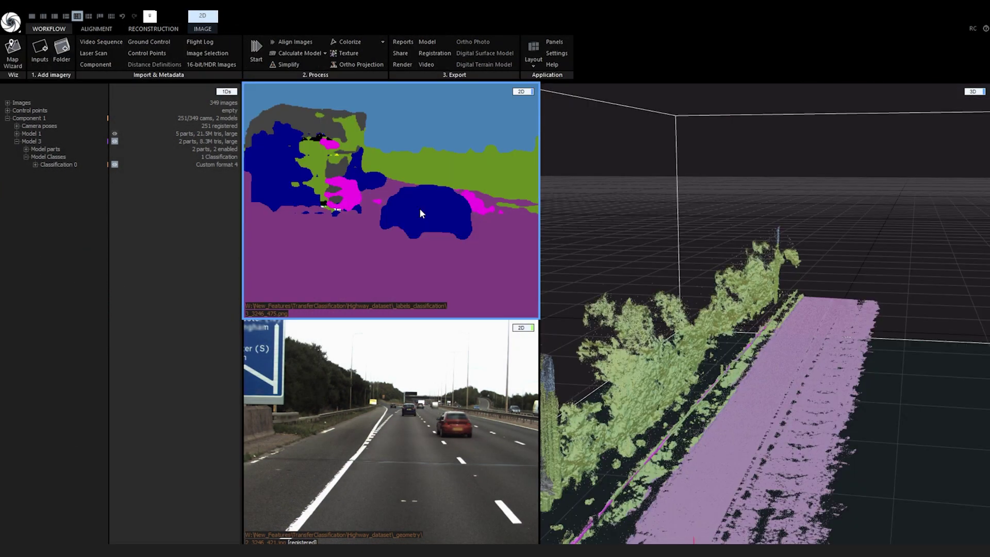
# Switch the highway photo with the blue road sign between its geometry image and its classification label layer
pyautogui.click(416, 411)
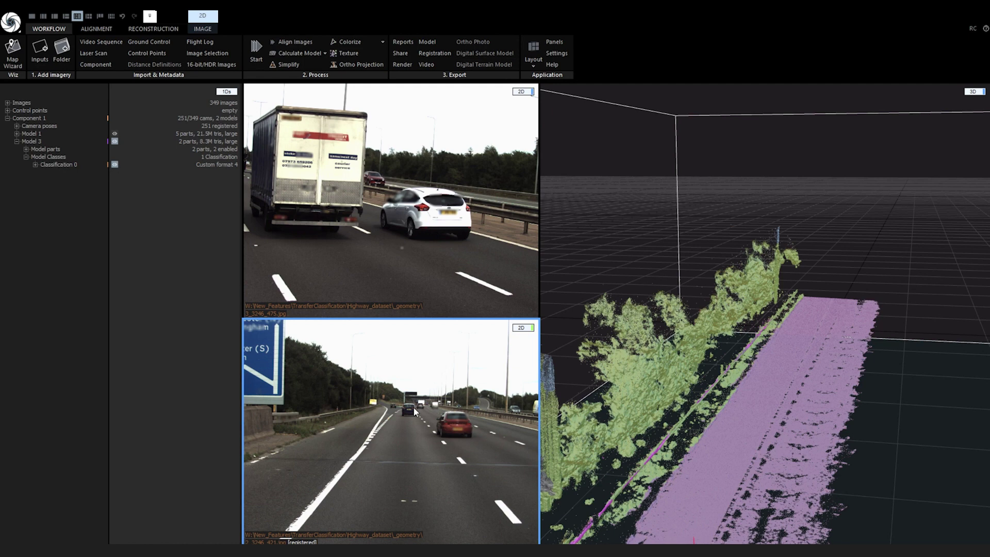
pyautogui.press('l')
pyautogui.press('l')
pyautogui.press('l')
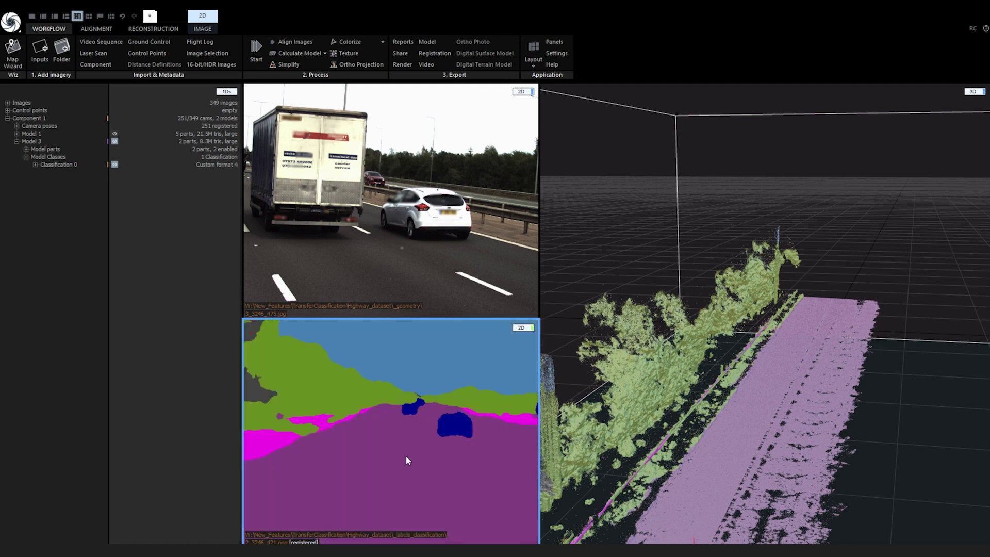
pyautogui.press('l')
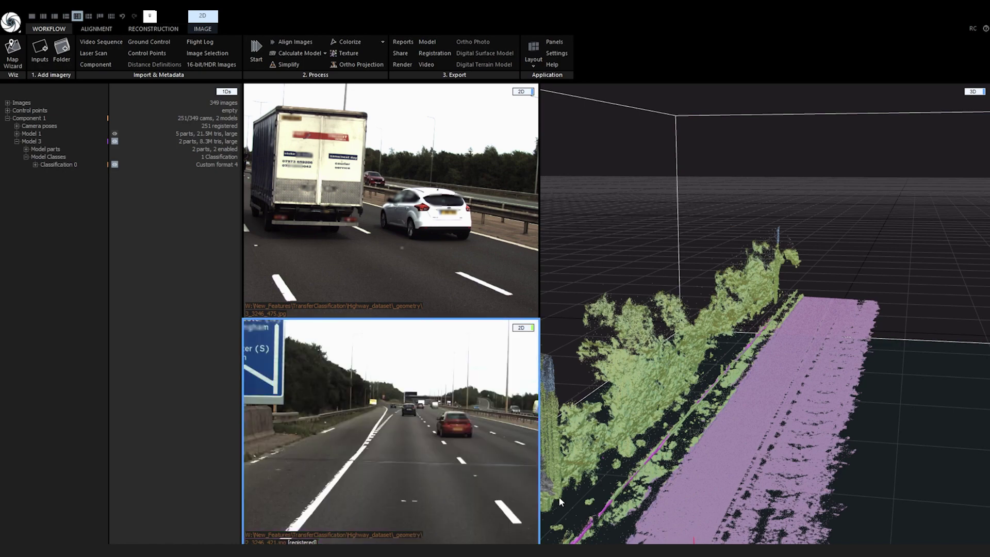
pyautogui.click(472, 219)
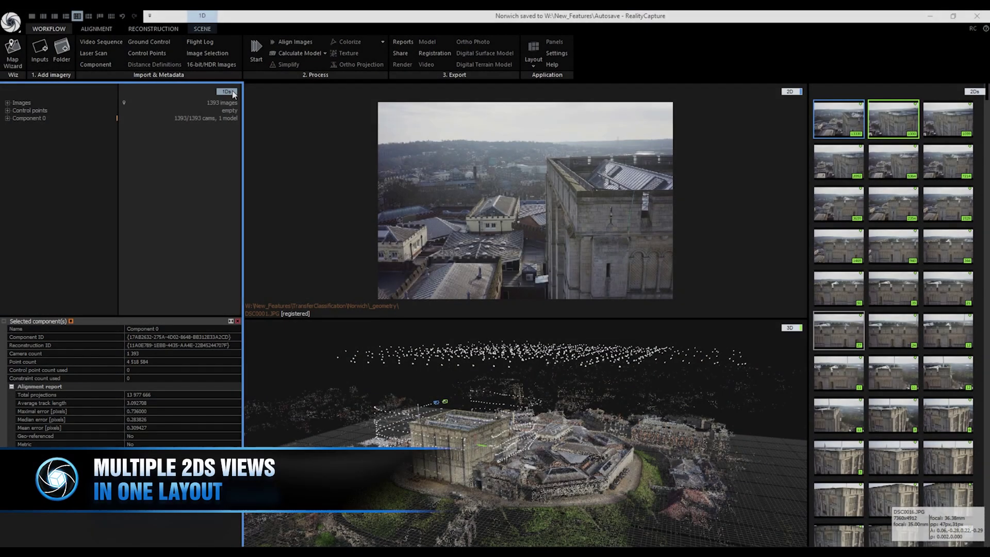
# Change the component tree view to a 2Ds thumbnail view and return it to 1Ds
pyautogui.click(227, 107)
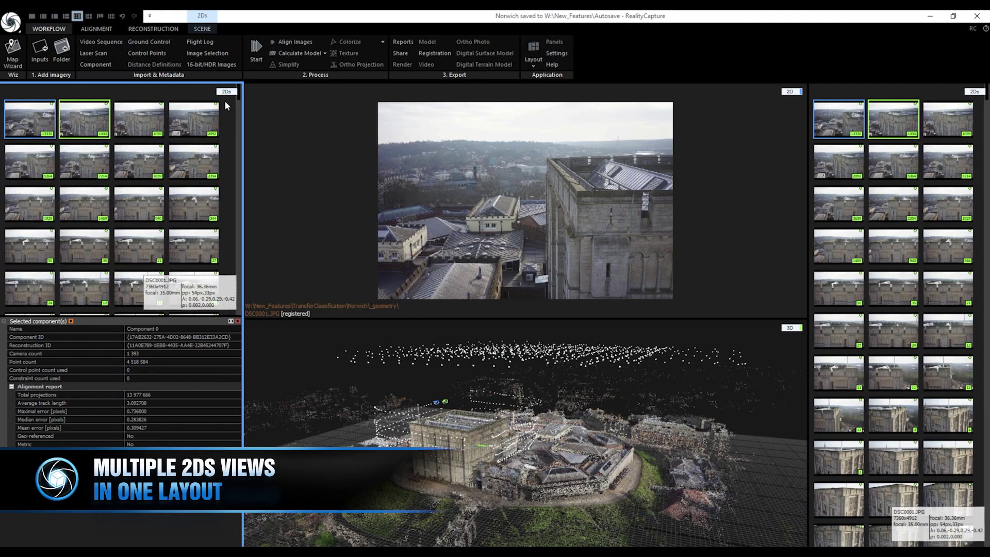
pyautogui.click(226, 93)
pyautogui.click(227, 99)
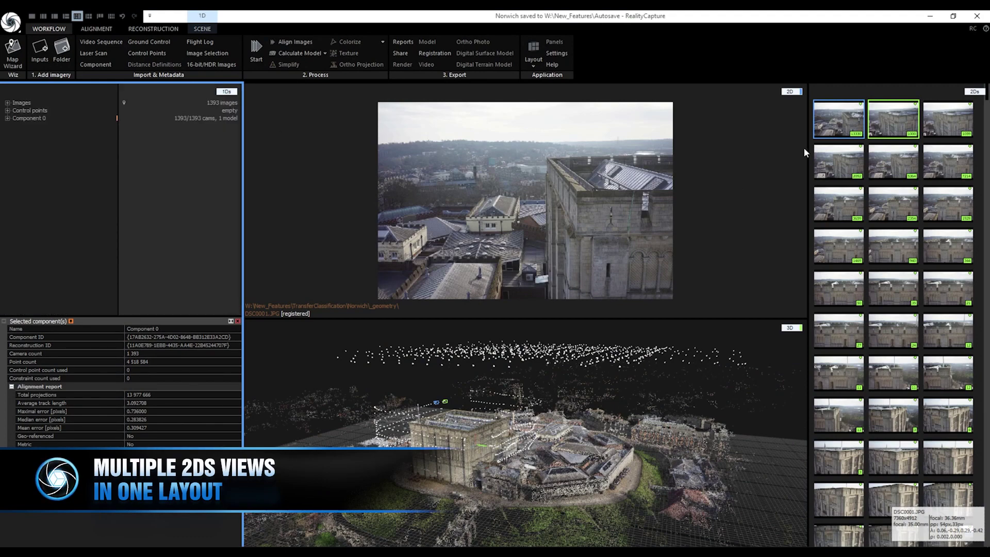
# Change the single-photo 2D view above the 3D view to a second 2Ds thumbnail view
pyautogui.click(791, 92)
pyautogui.click(792, 99)
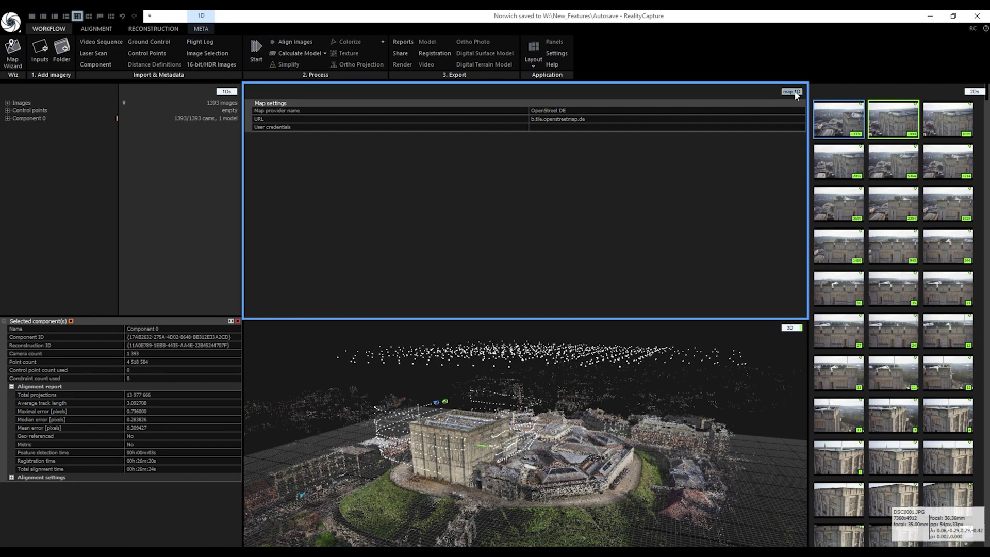
pyautogui.click(792, 91)
pyautogui.click(792, 114)
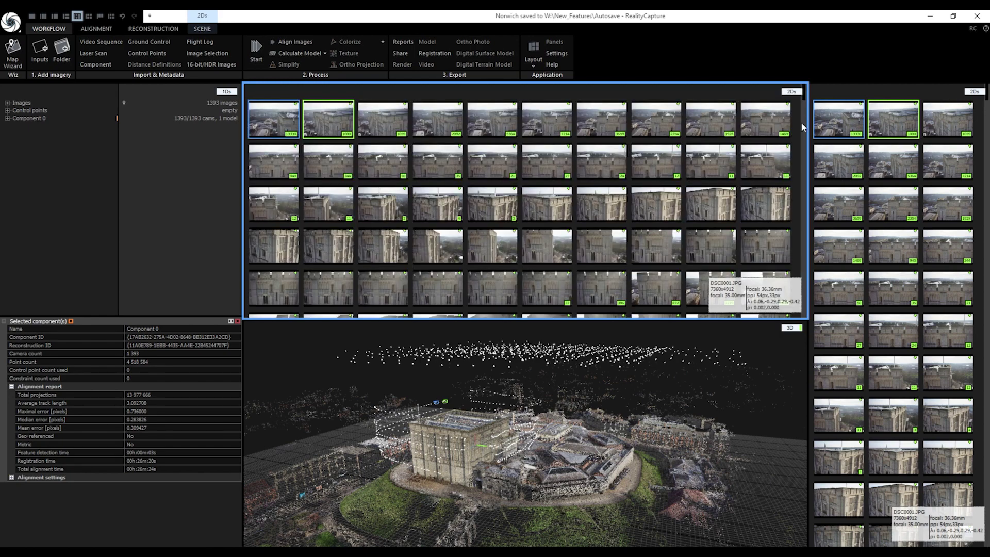
# Open the view type choices for the original 2Ds thumbnail view
pyautogui.click(975, 92)
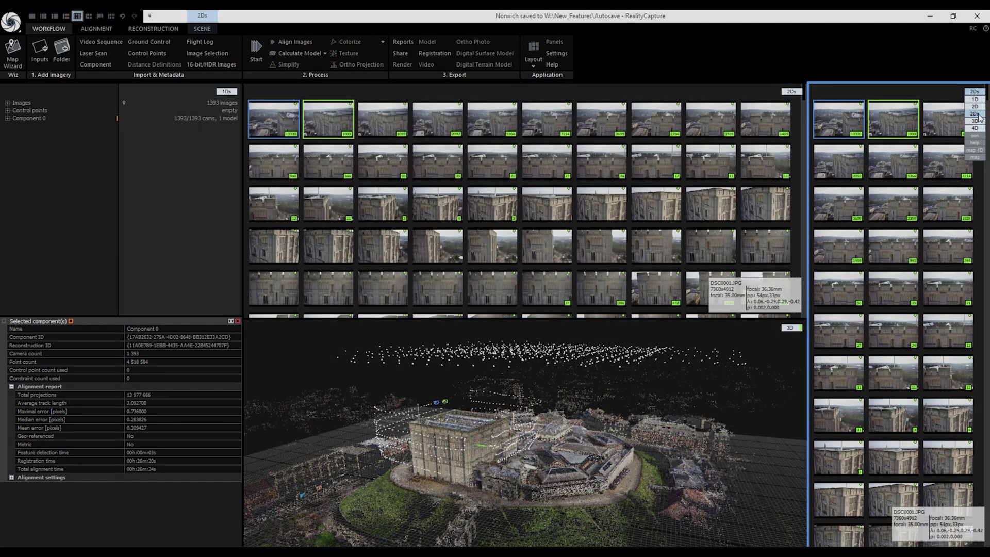